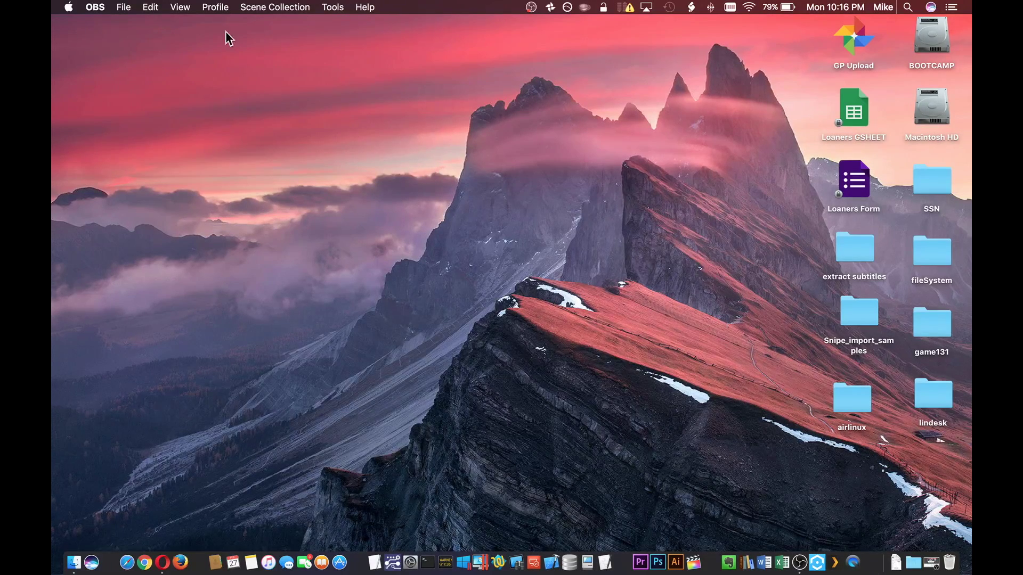
# - Go to the Applications folder and drag Android File Transfer onto the Dock's Trash
pyautogui.click(200, 38)
pyautogui.click(217, 7)
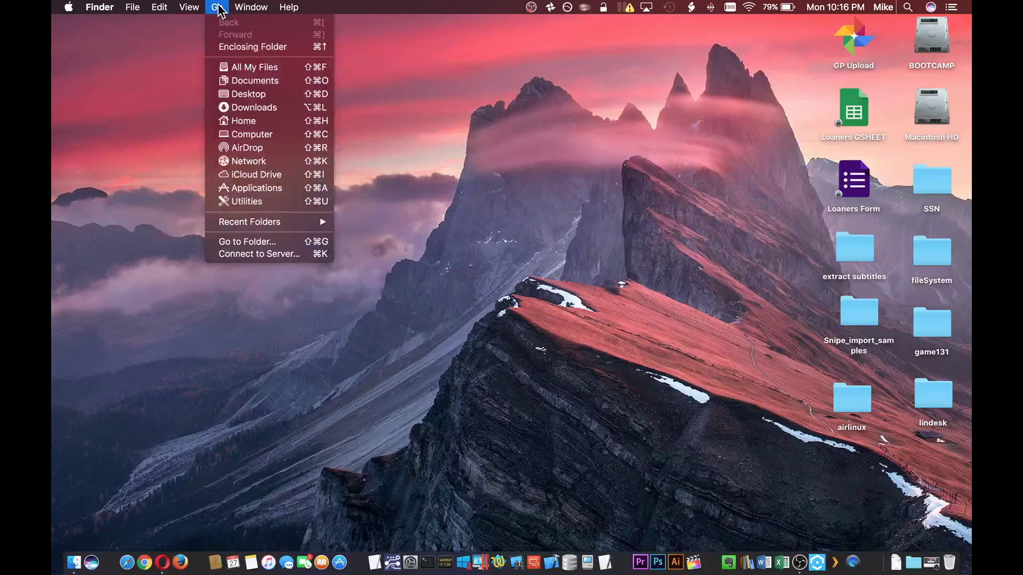
pyautogui.click(245, 189)
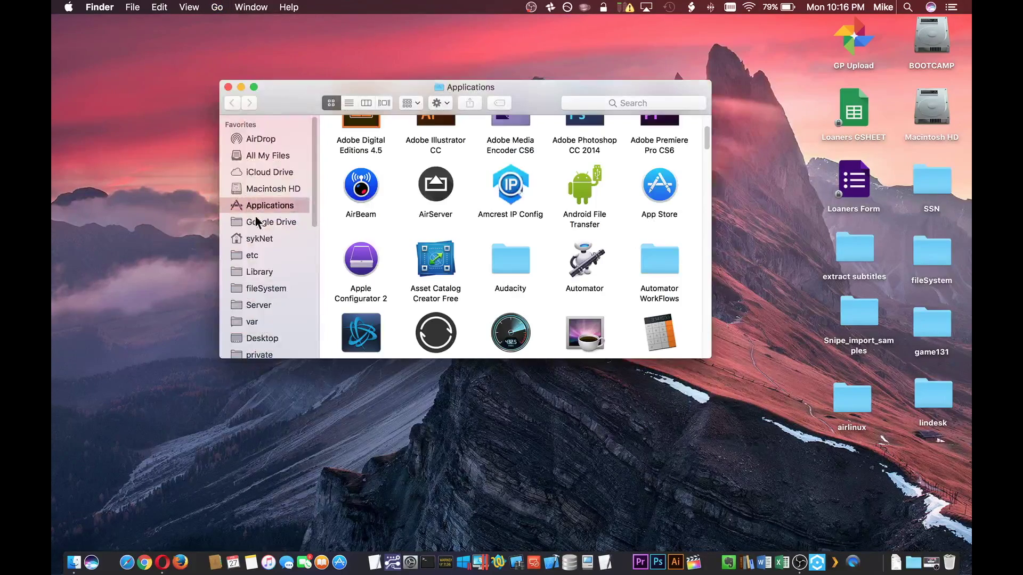
pyautogui.scroll(5, 558, 169)
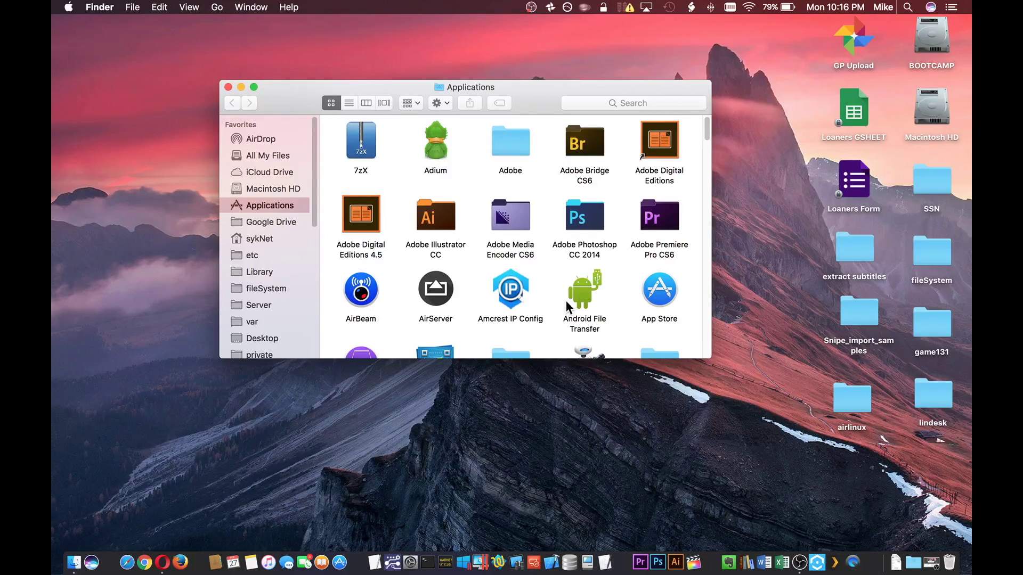
pyautogui.click(586, 295)
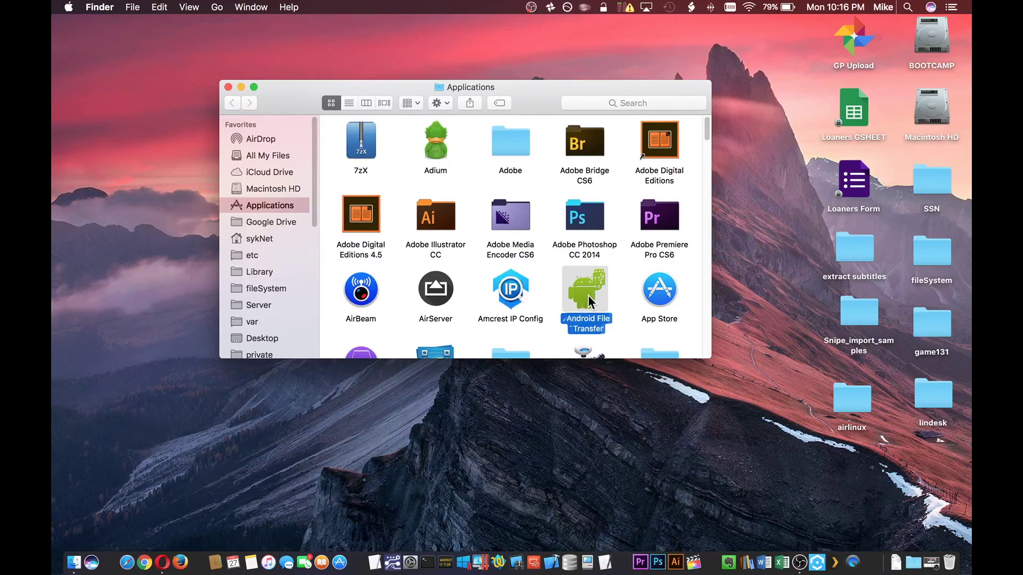
pyautogui.moveTo(581, 296); pyautogui.dragTo(952, 564)
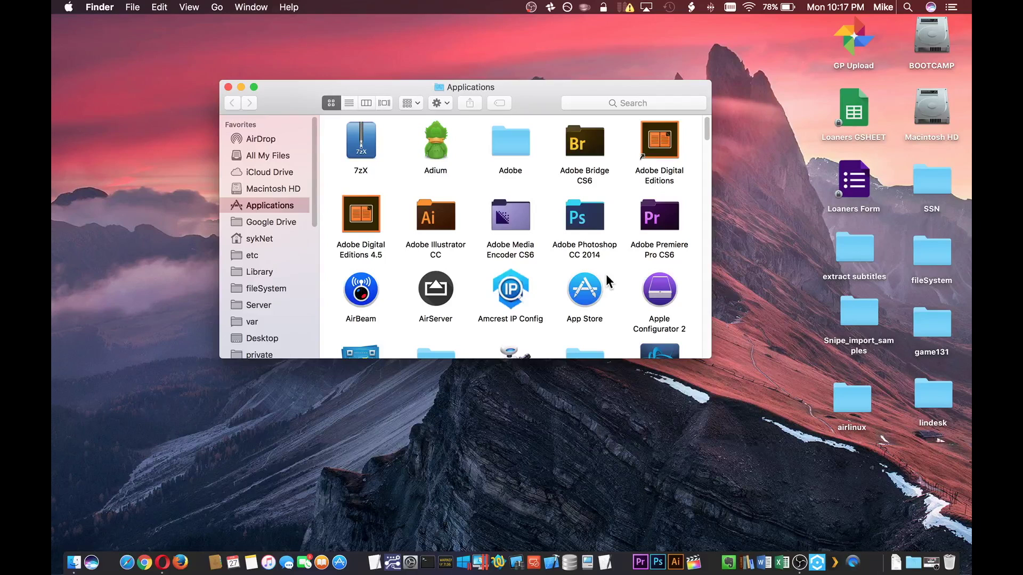
# - Run a Google search for 'appcleaner mac' from Opera's Speed Dial
pyautogui.click(160, 563)
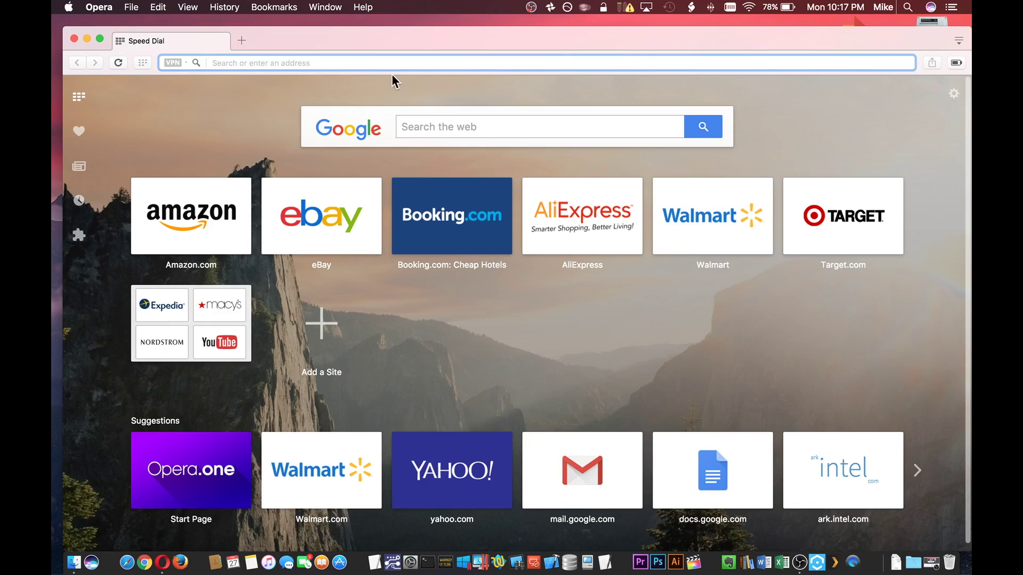
pyautogui.click(449, 126)
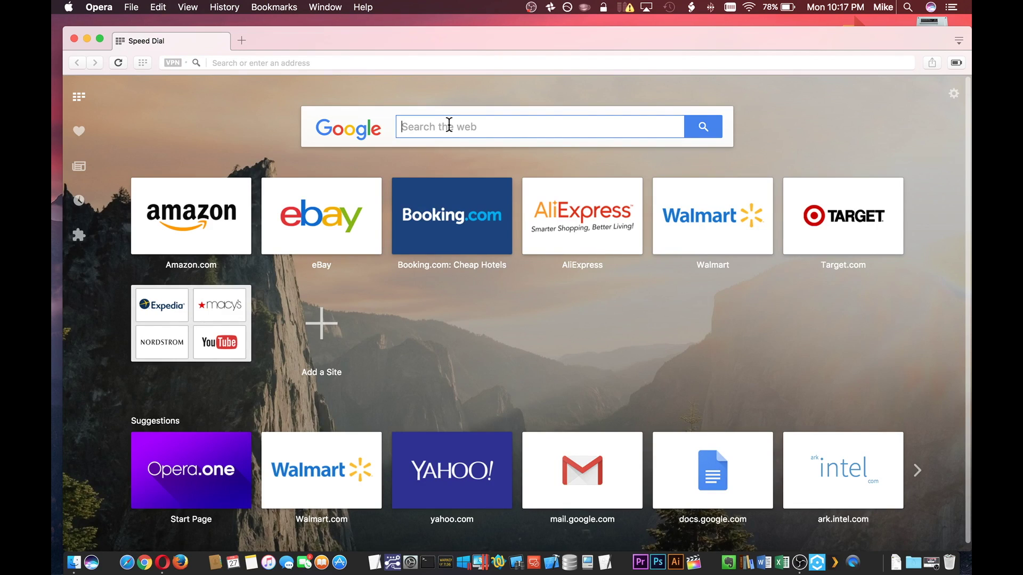
pyautogui.write('app')
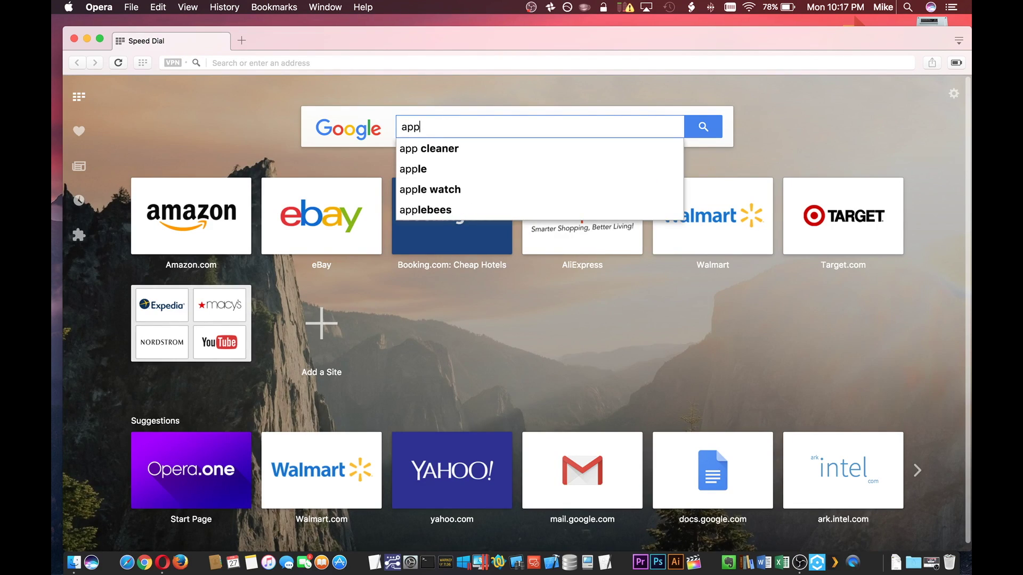
pyautogui.write('clea')
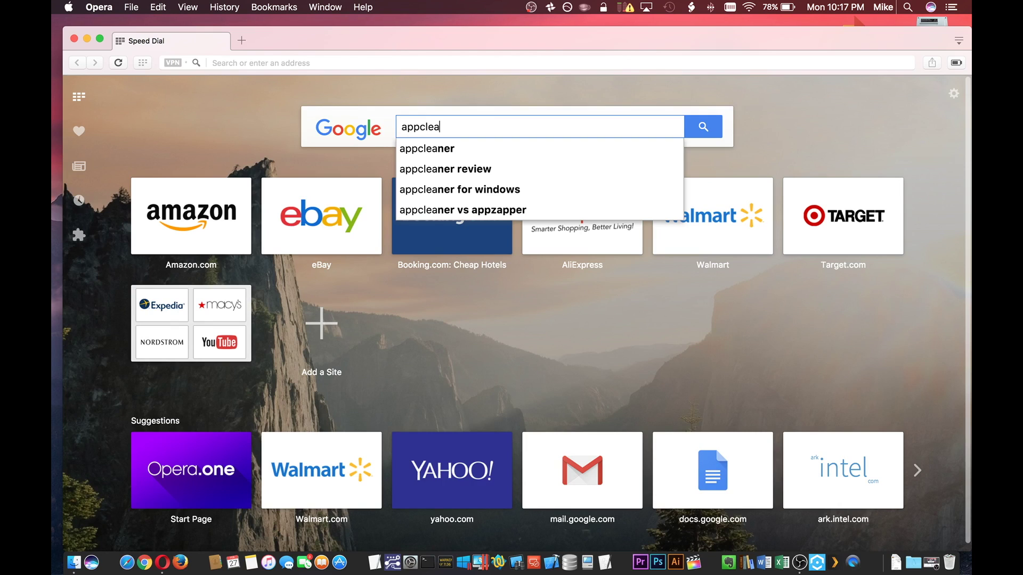
pyautogui.write('ner mac')
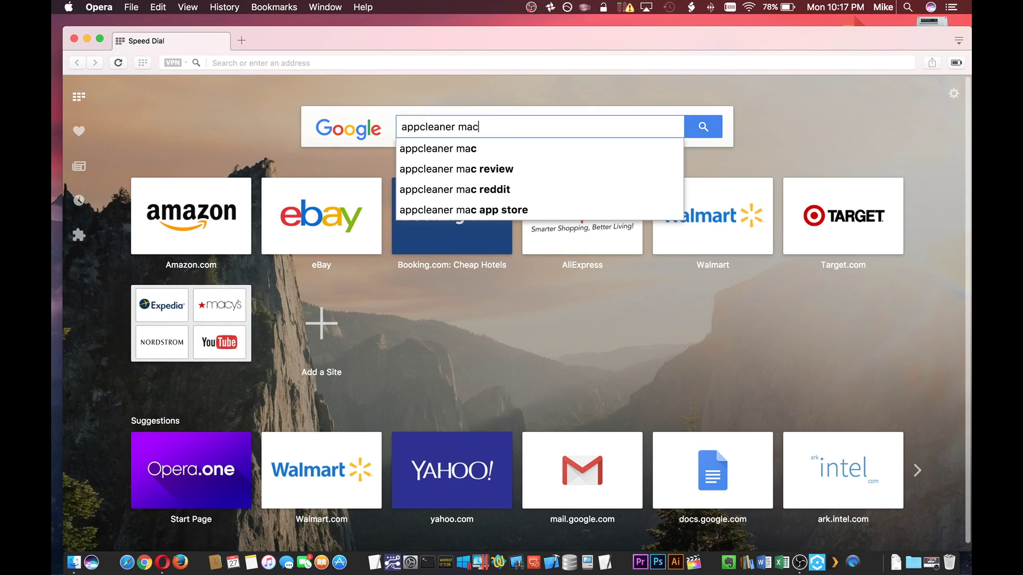
pyautogui.press('Return')
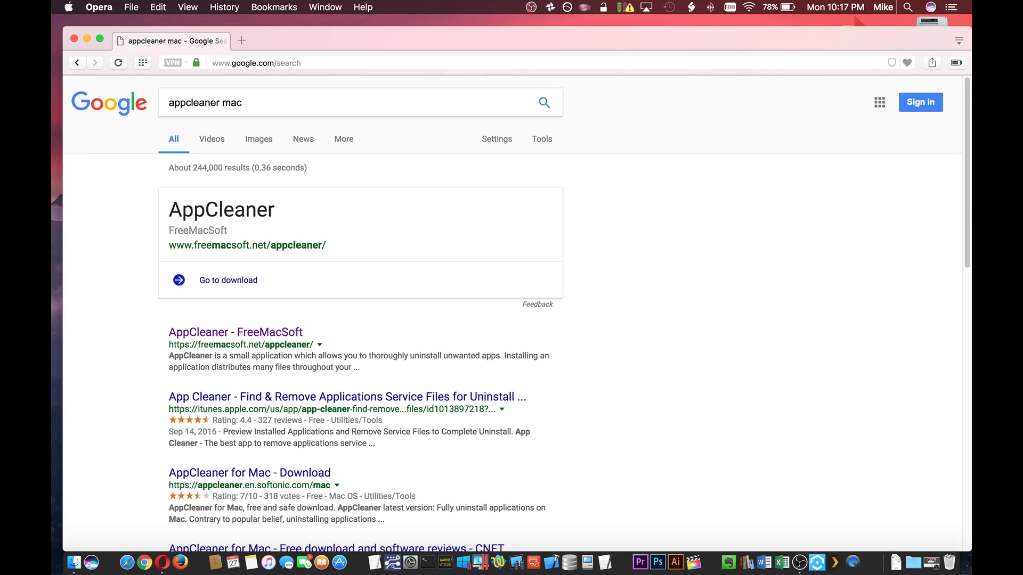
# - Download AppCleaner Version 3.4 from the FreeMacSoft page, then minimize Opera
pyautogui.click(246, 333)
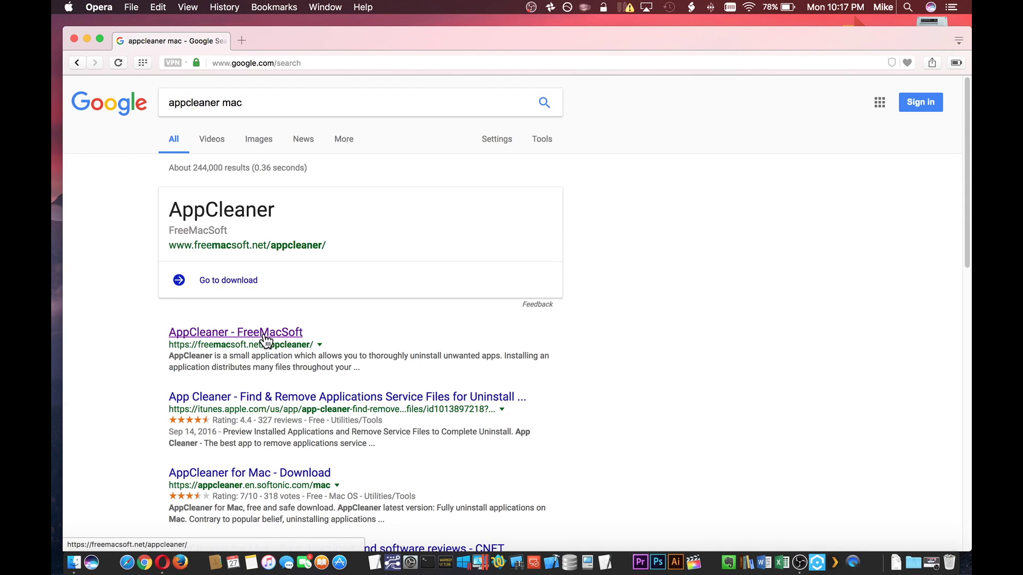
pyautogui.scroll(-5, 440, 301)
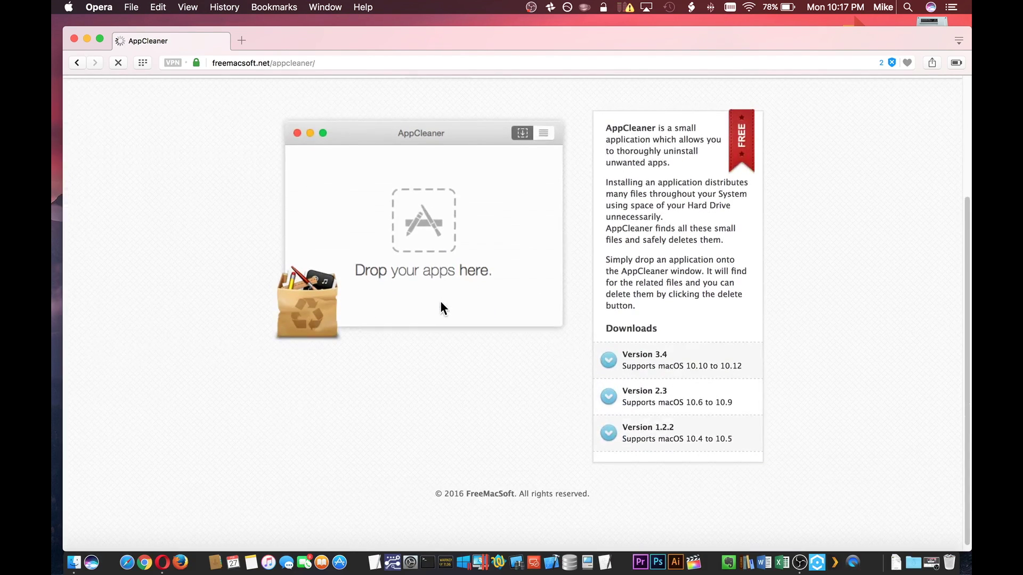
pyautogui.click(639, 366)
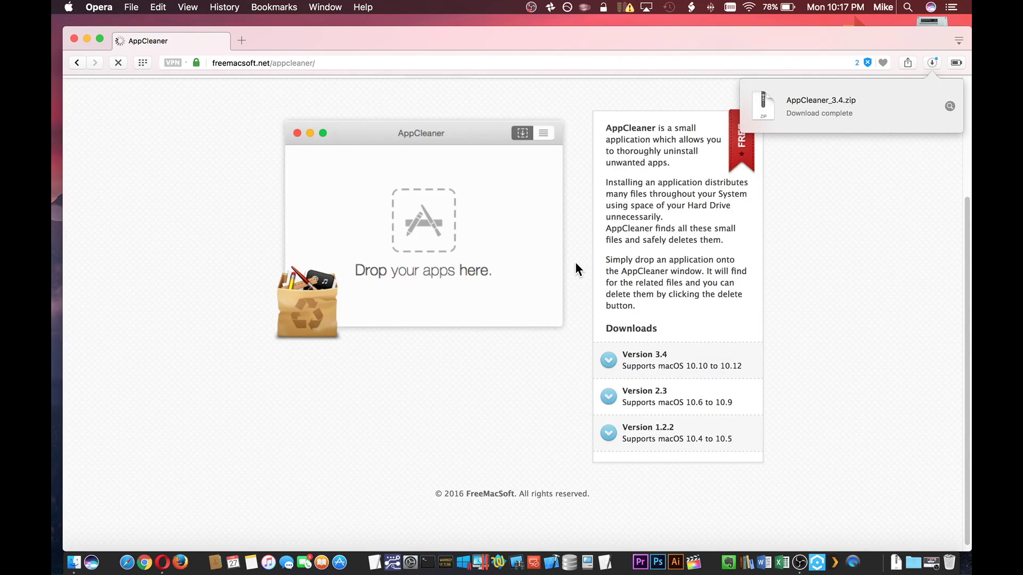
pyautogui.click(85, 38)
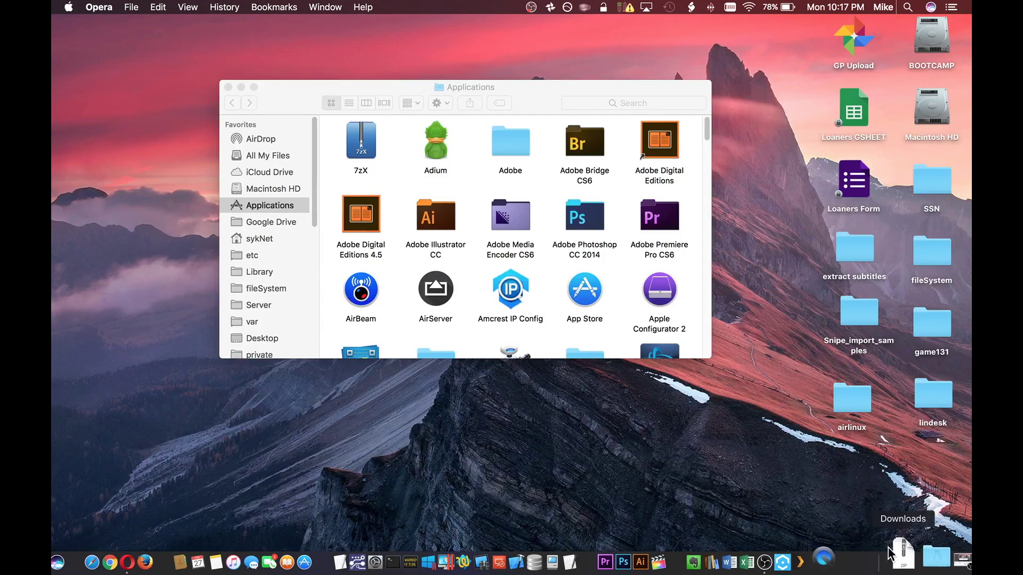
# - Unzip AppCleaner_3.4.zip and move the AppCleaner app into Applications
pyautogui.click(897, 554)
pyautogui.click(897, 554)
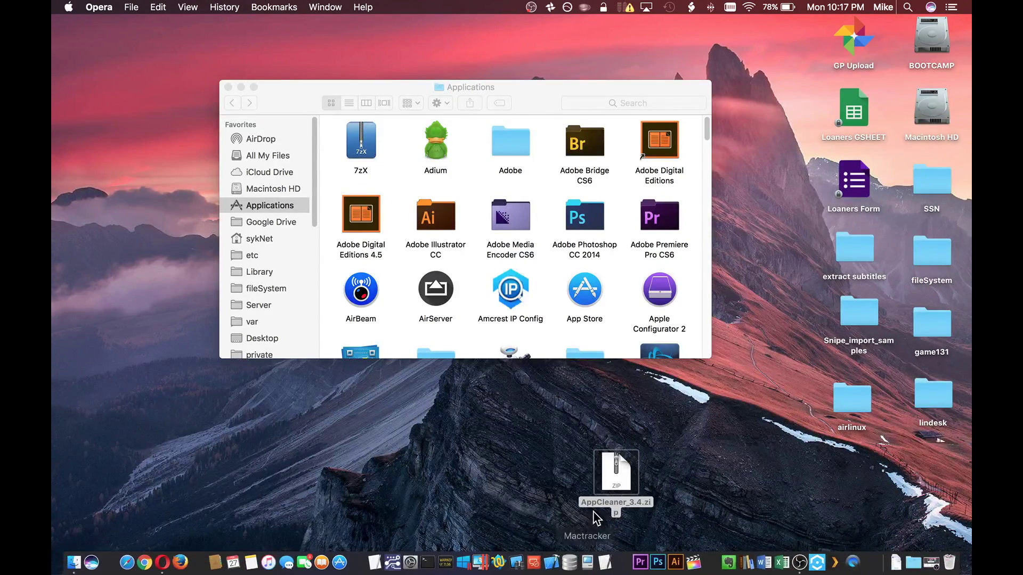
pyautogui.doubleClick(612, 471)
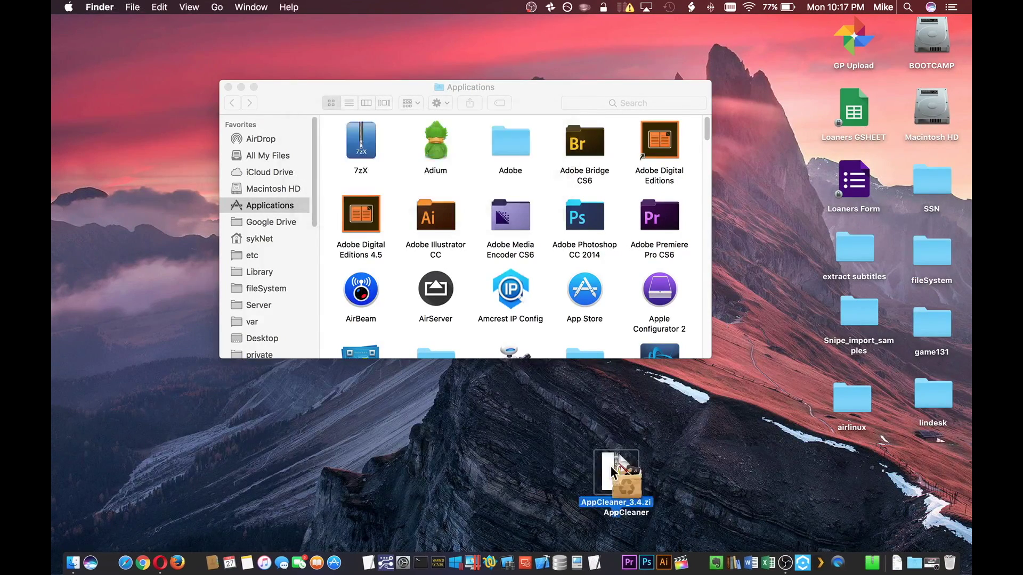
pyautogui.moveTo(626, 477); pyautogui.dragTo(552, 196)
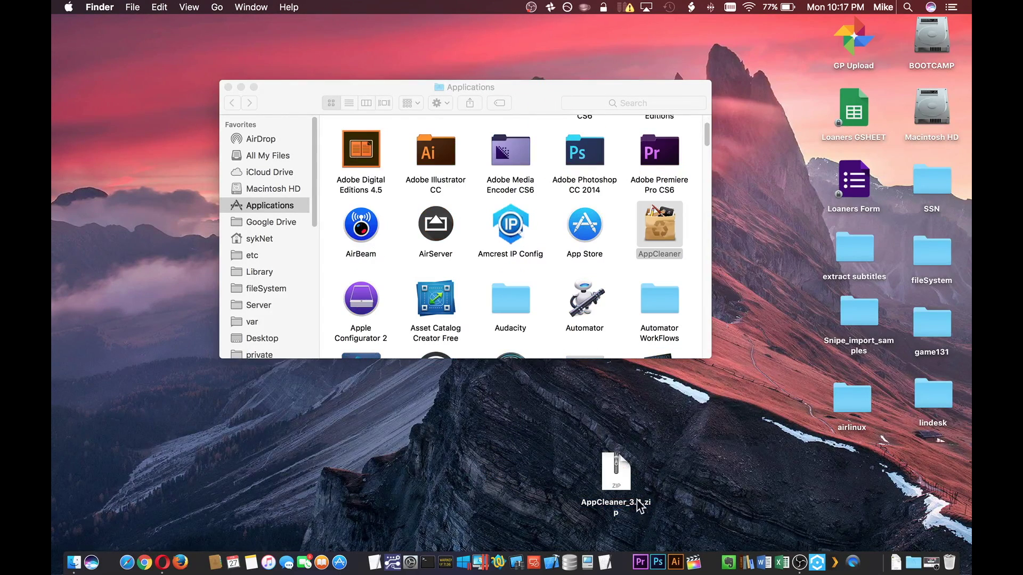
# - Move the AppCleaner_3.4.zip archive to the Trash
pyautogui.moveTo(620, 479); pyautogui.dragTo(951, 559)
pyautogui.rightClick(951, 560)
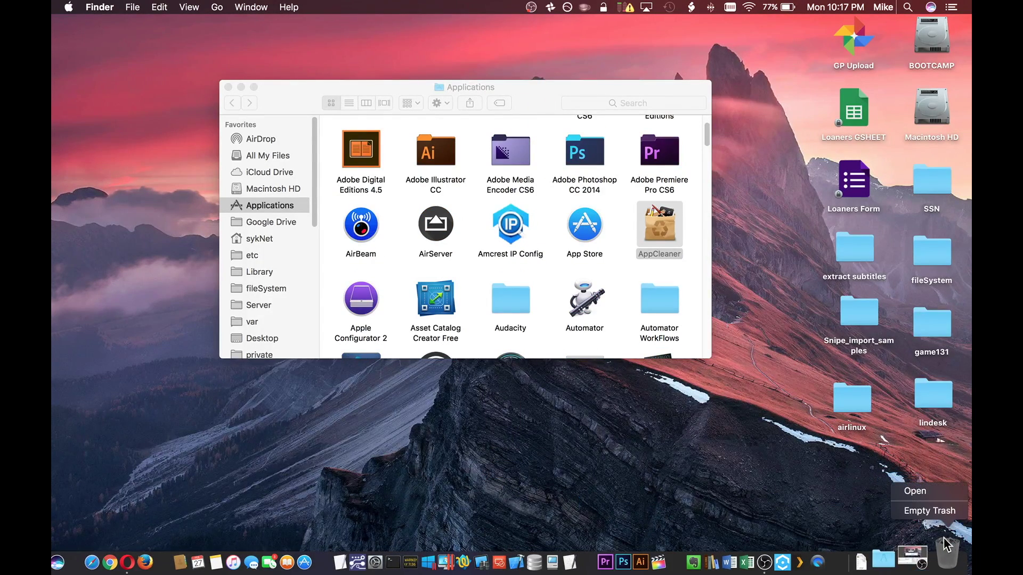
pyautogui.click(760, 475)
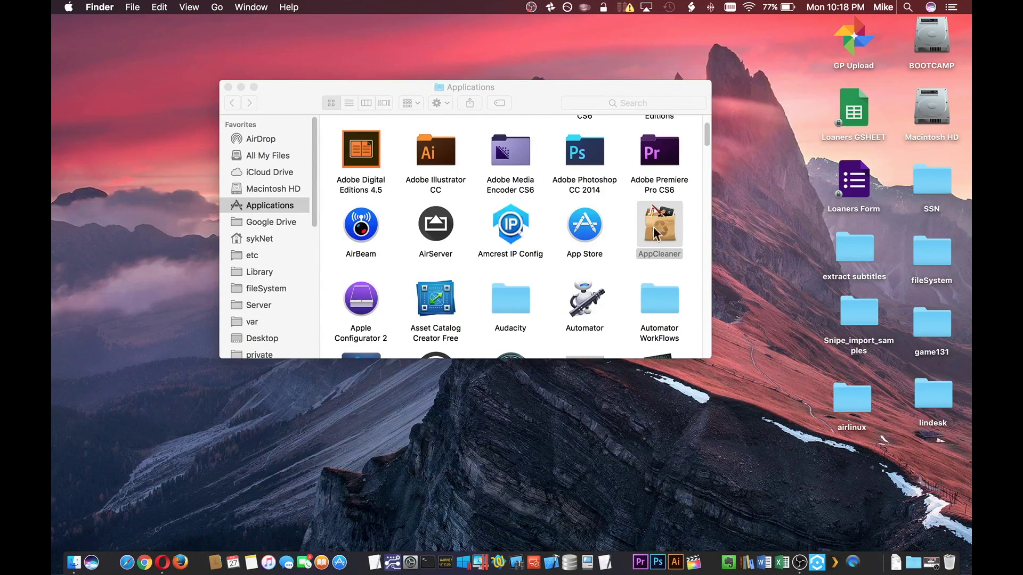
# - Drag Android File Transfer from the Trash back into Applications and put the Trash window away
pyautogui.click(954, 570)
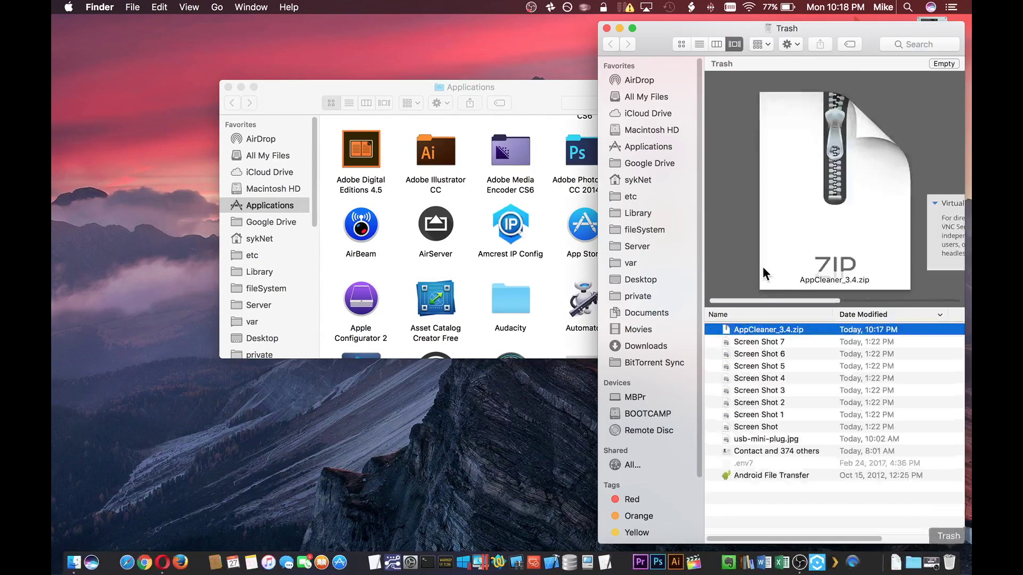
pyautogui.click(763, 478)
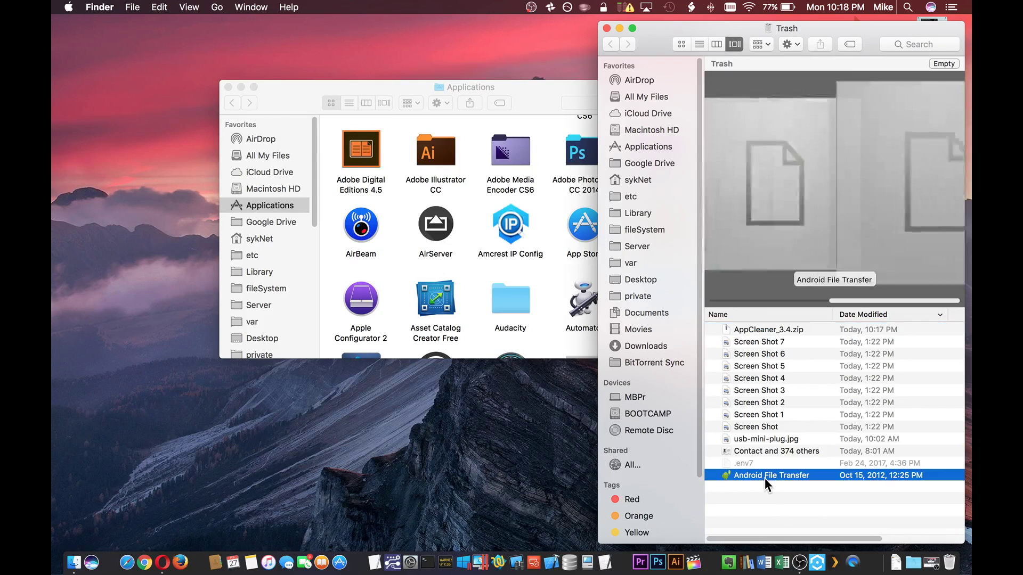
pyautogui.moveTo(772, 478); pyautogui.dragTo(472, 254)
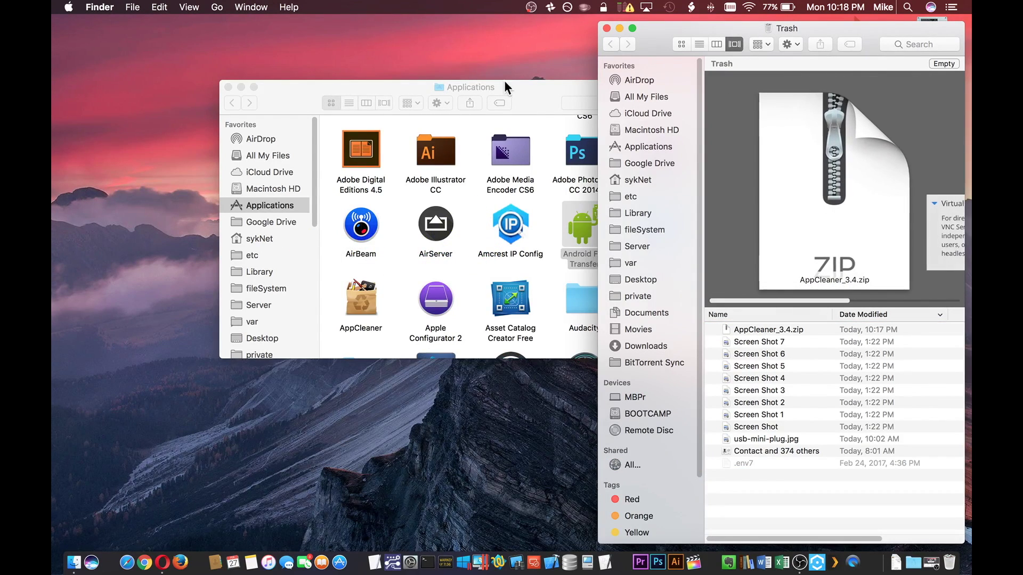
pyautogui.click(517, 91)
pyautogui.click(618, 27)
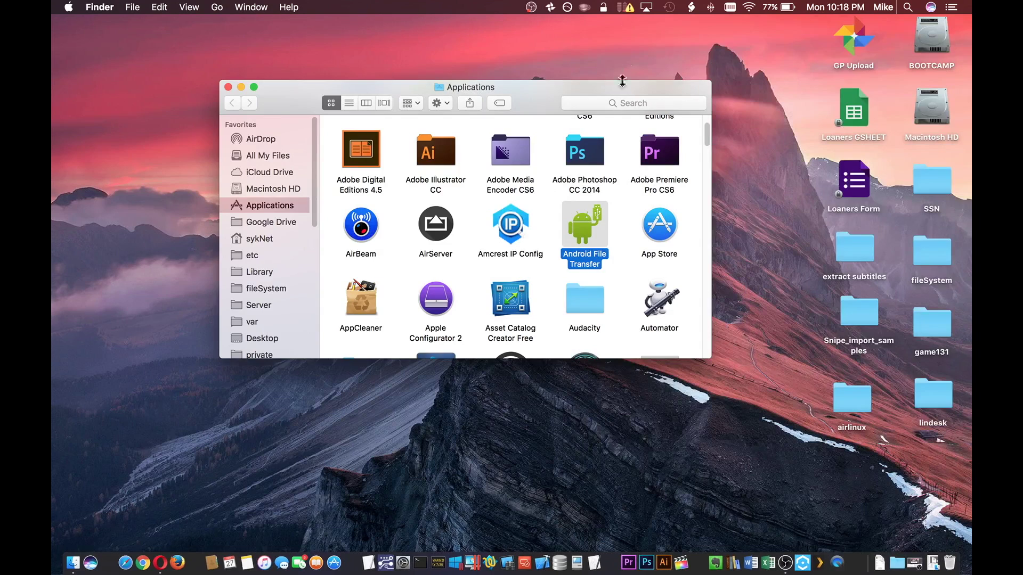
pyautogui.moveTo(525, 94); pyautogui.dragTo(490, 60)
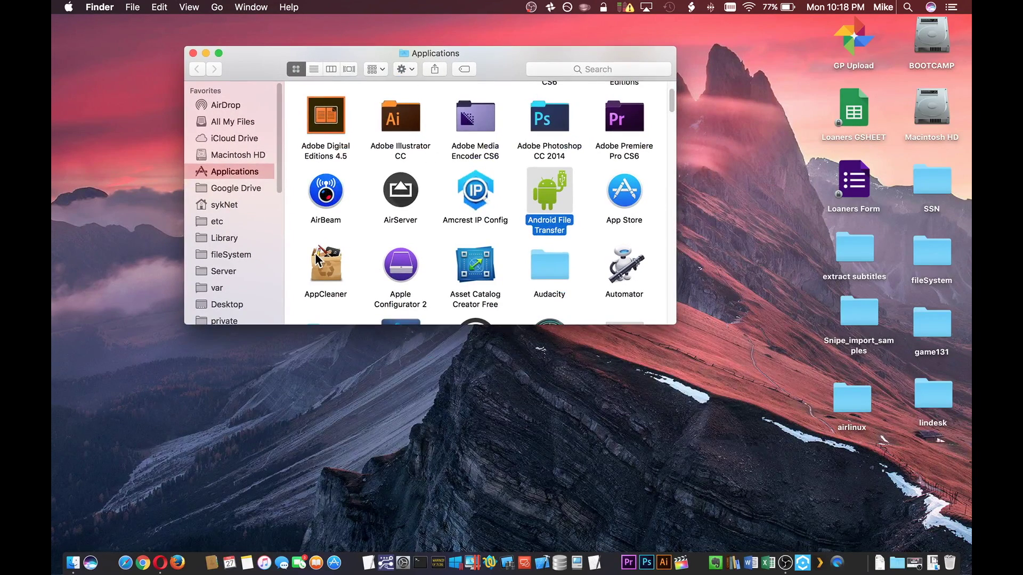
# - Open AppCleaner, accept the Internet-download warning, and place its window beside Applications
pyautogui.doubleClick(325, 269)
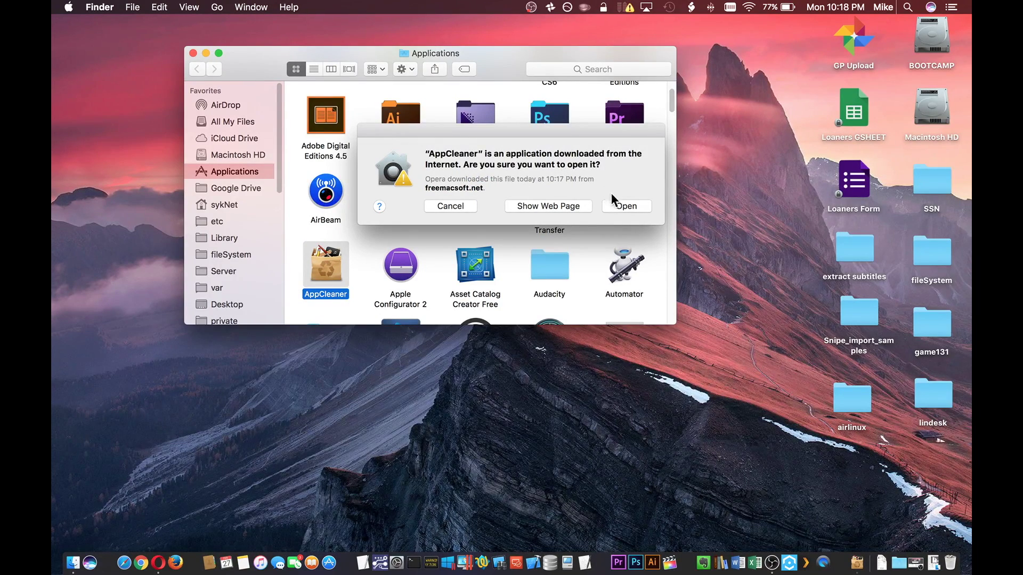
pyautogui.click(620, 211)
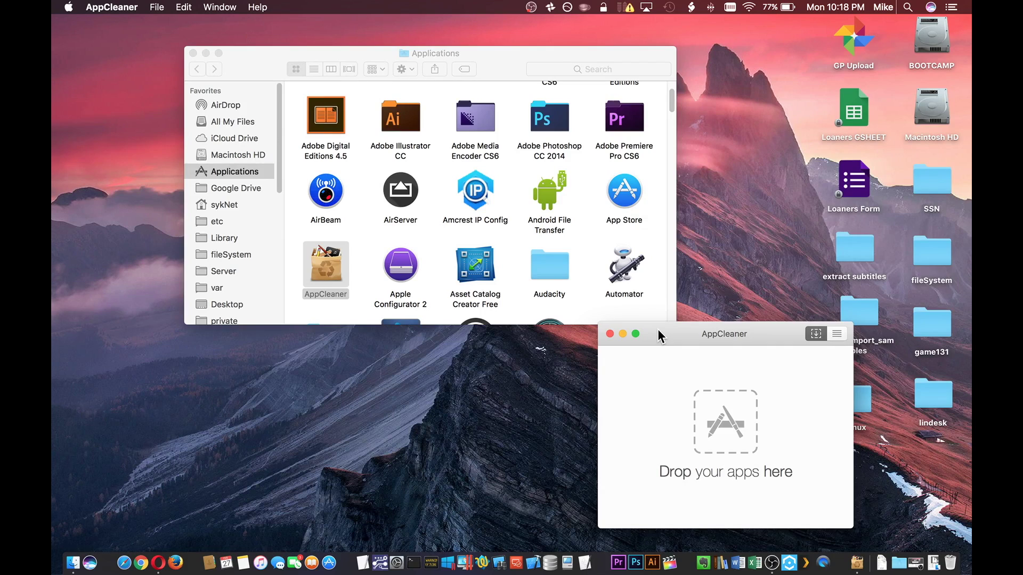
pyautogui.moveTo(657, 328); pyautogui.dragTo(743, 149)
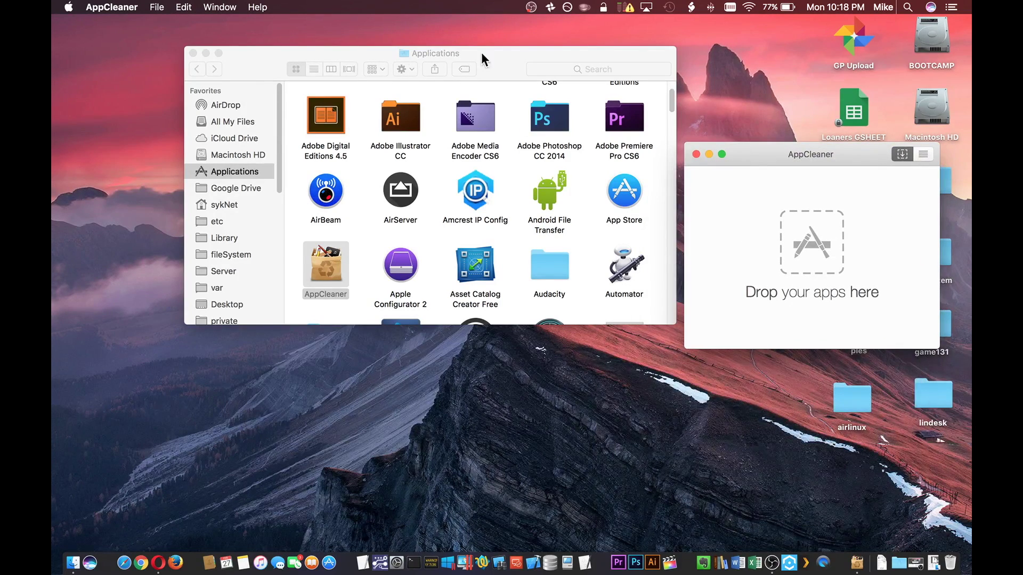
pyautogui.moveTo(506, 56); pyautogui.dragTo(481, 81)
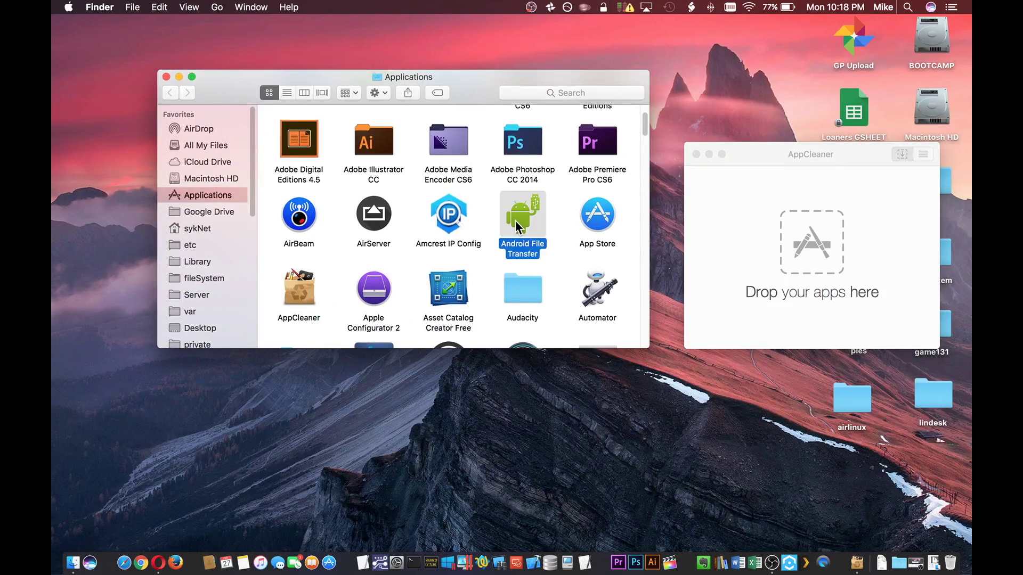
# - Drop Android File Transfer onto AppCleaner, review its 5 files (6.4 MB), and remove them
pyautogui.moveTo(516, 221); pyautogui.dragTo(757, 251)
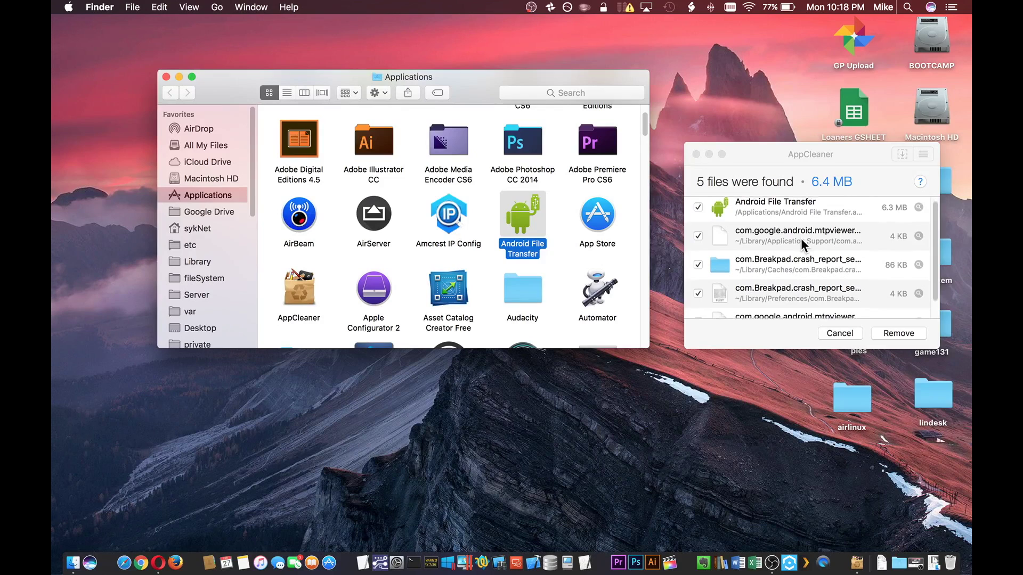
pyautogui.scroll(-1, 793, 240)
pyautogui.scroll(-1, 771, 241)
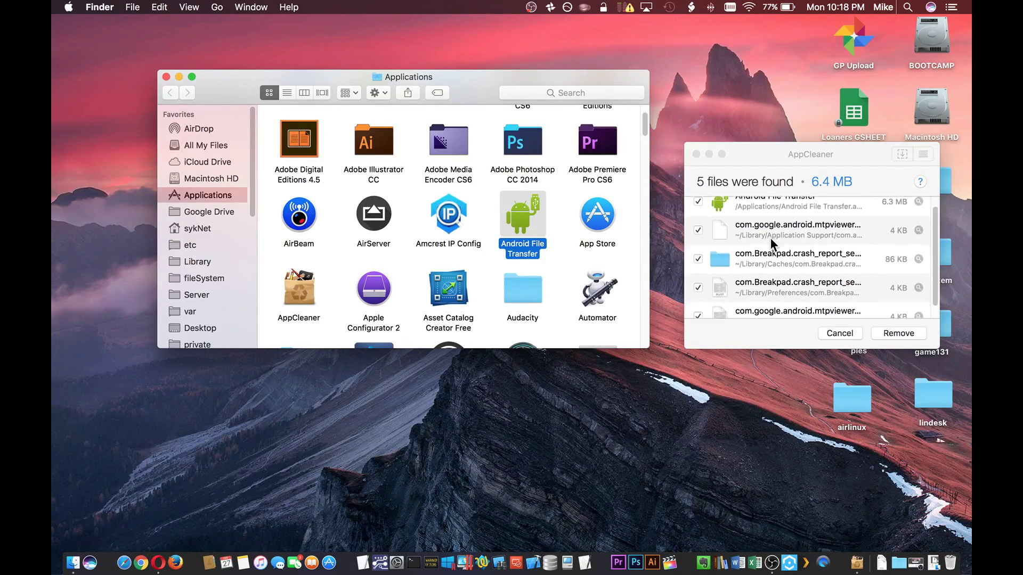
pyautogui.scroll(-1, 765, 248)
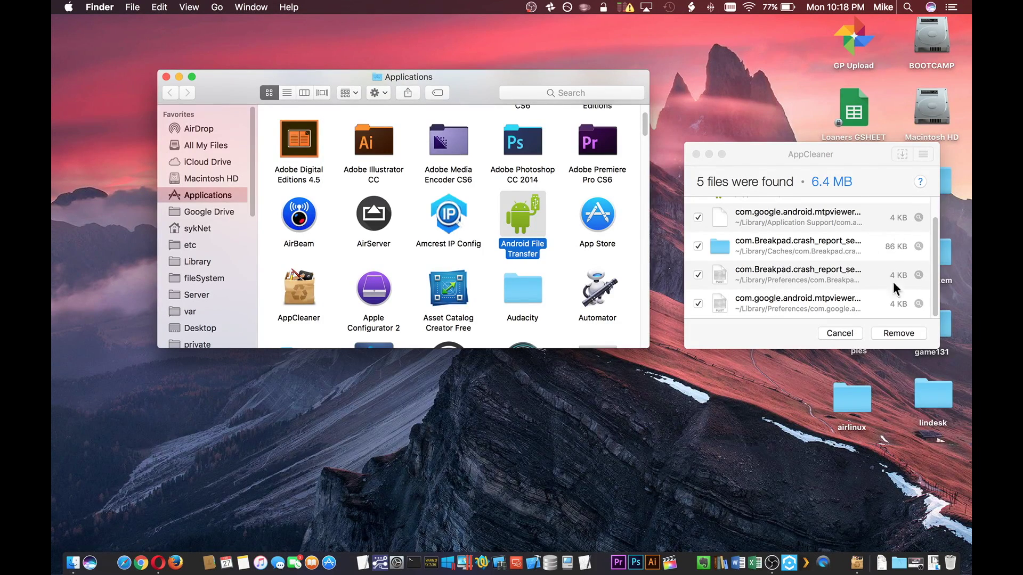
pyautogui.scroll(1, 765, 225)
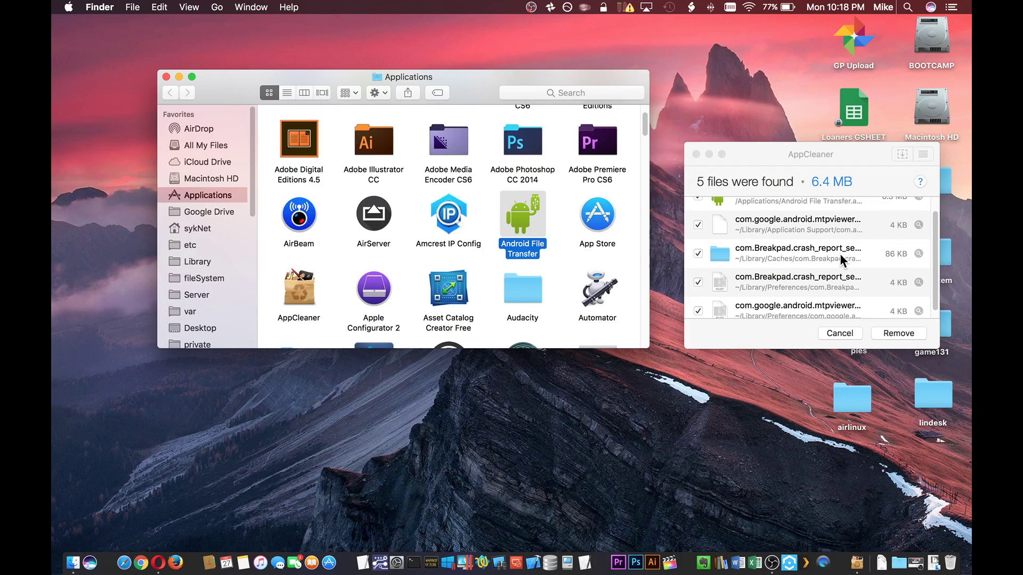
pyautogui.scroll(1, 836, 262)
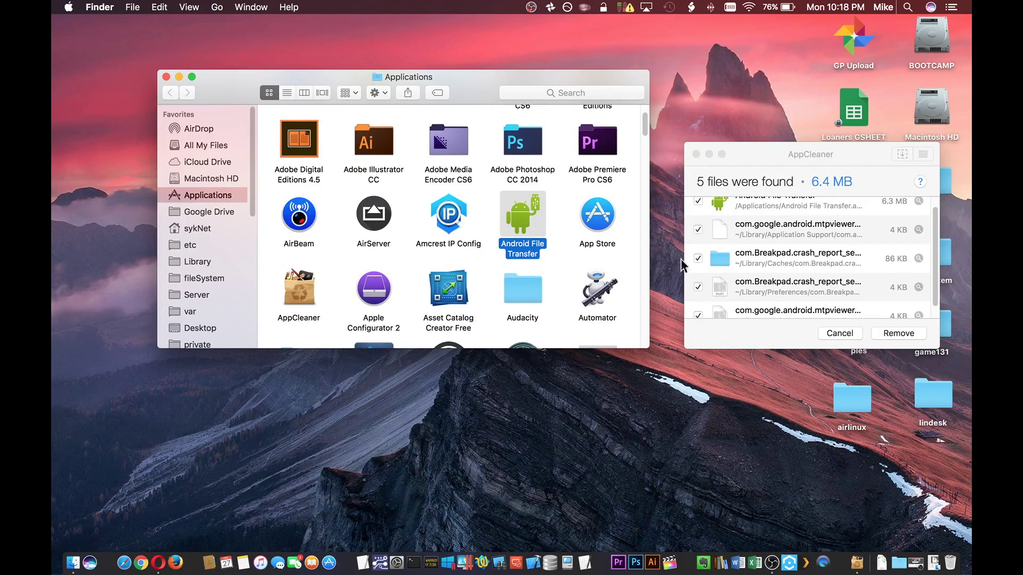
pyautogui.scroll(2, 714, 209)
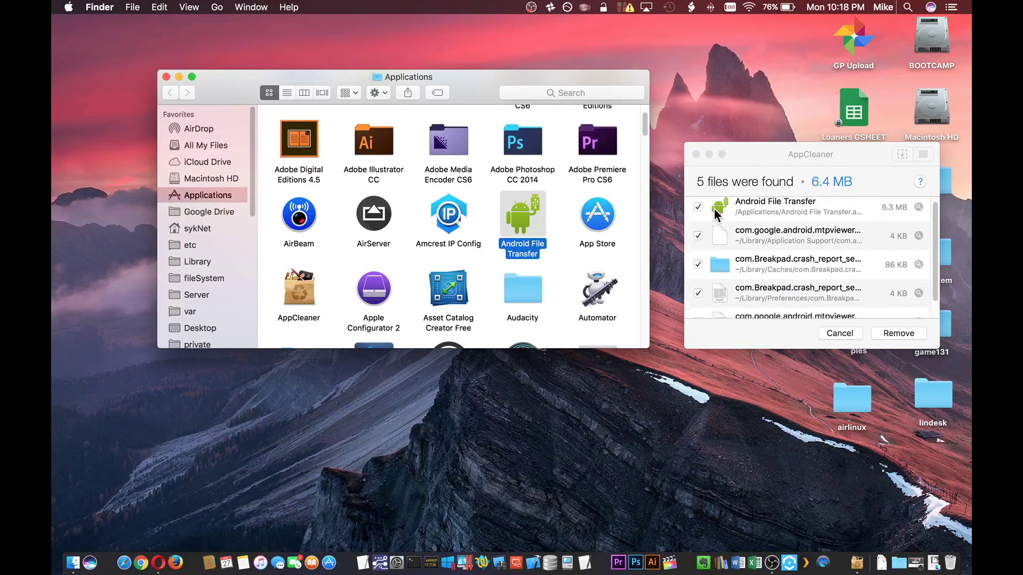
pyautogui.click(898, 333)
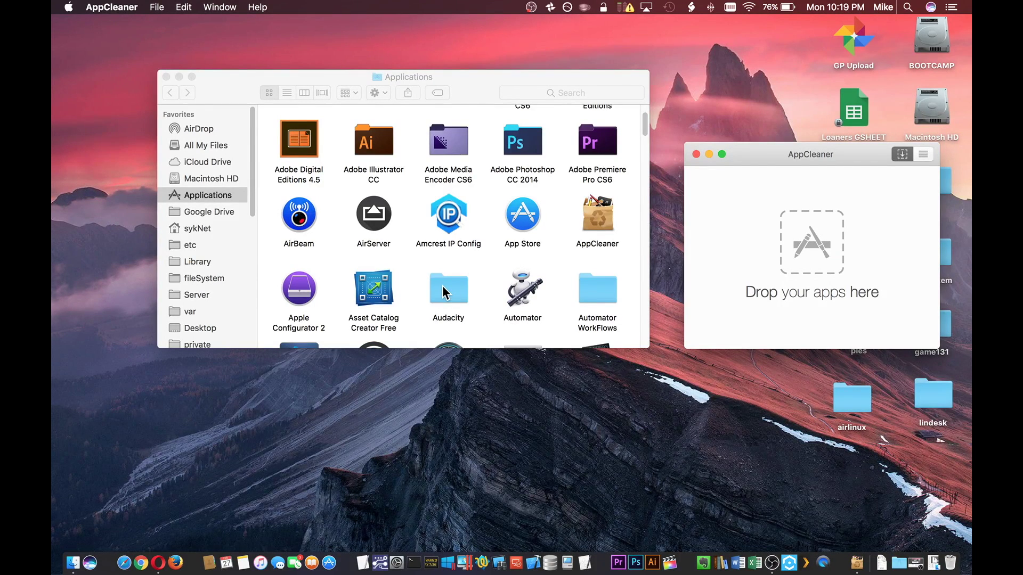
# - Drop DiLL Client onto AppCleaner, remove its 2 files (9.4 MB), and authorize with the administrator password
pyautogui.scroll(-5, 443, 286)
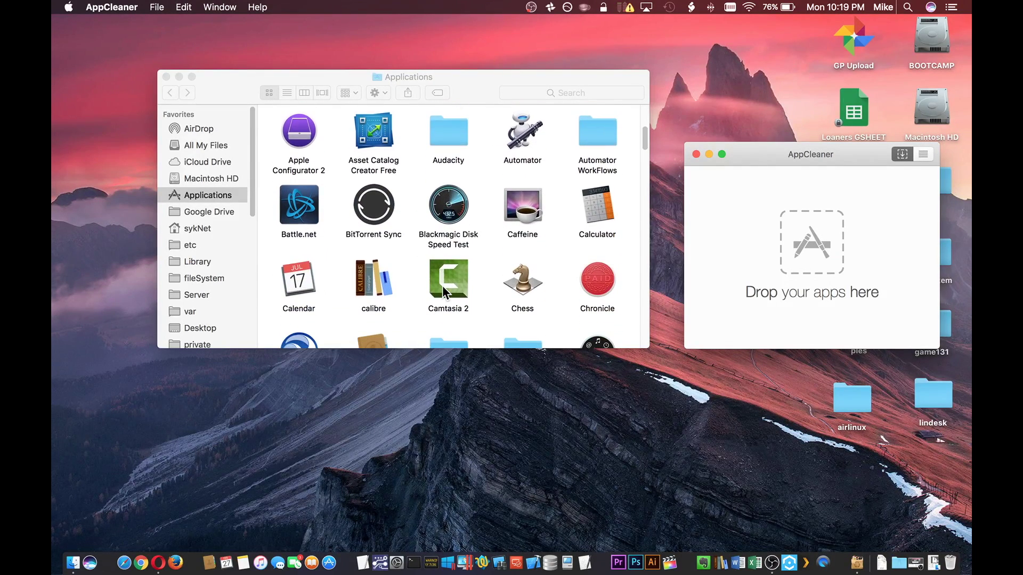
pyautogui.scroll(-3, 442, 285)
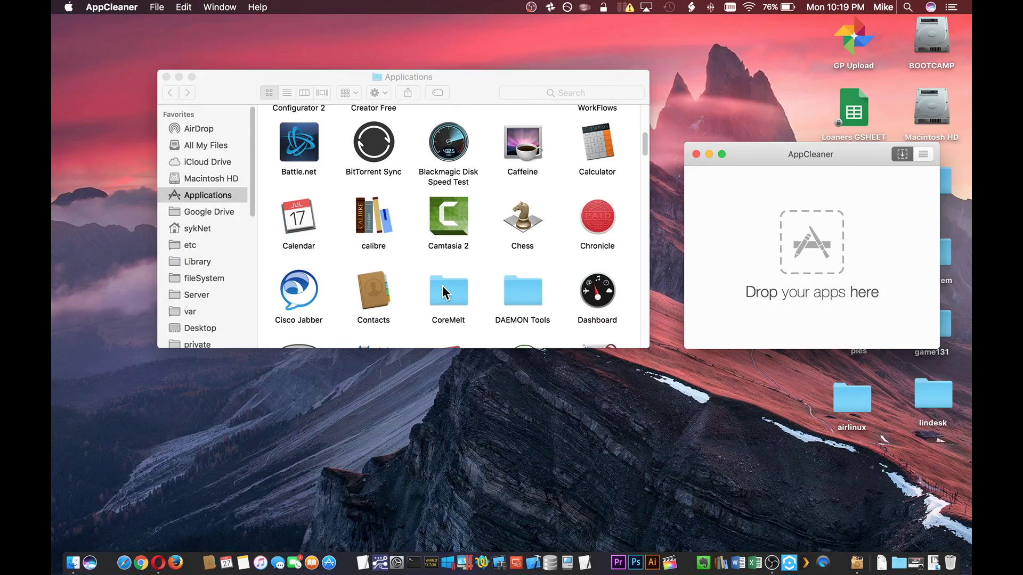
pyautogui.scroll(-3, 442, 286)
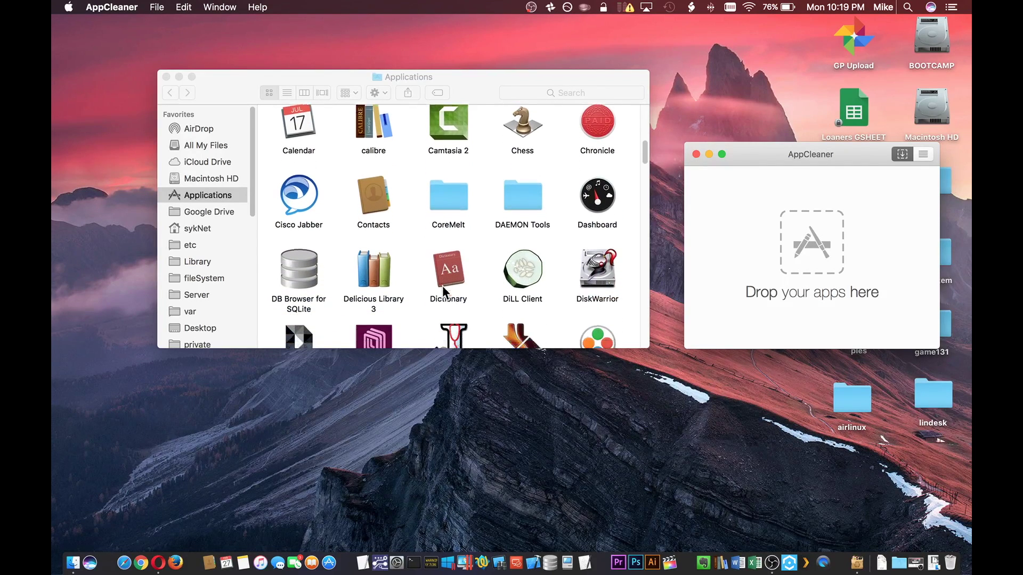
pyautogui.scroll(-3, 442, 292)
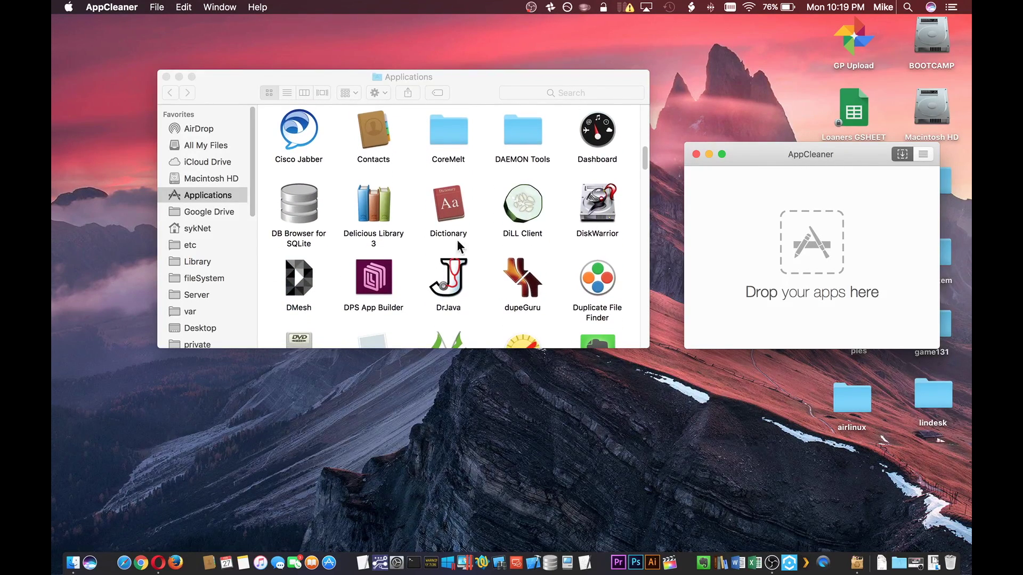
pyautogui.moveTo(519, 215); pyautogui.dragTo(808, 250)
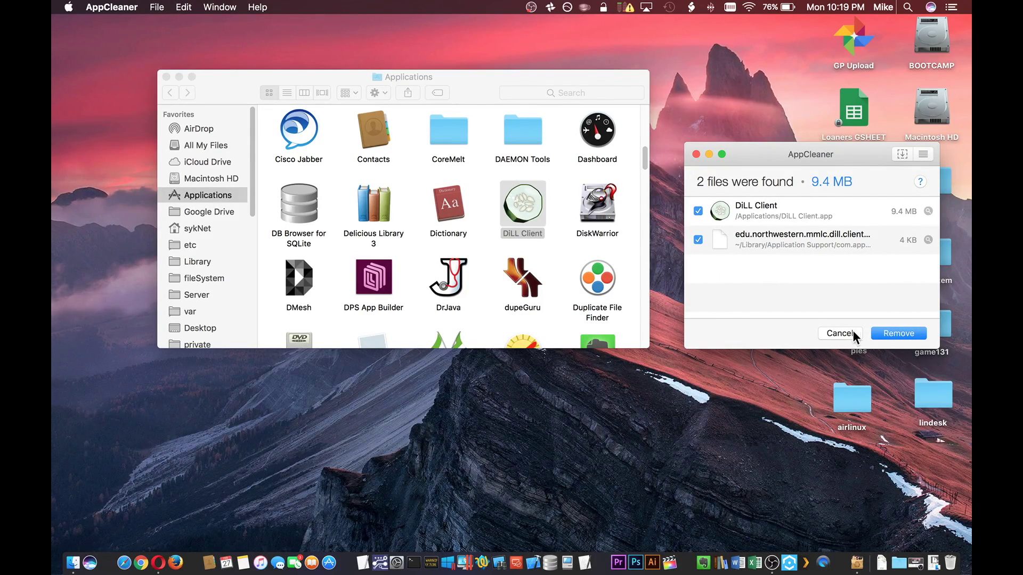
pyautogui.click(908, 334)
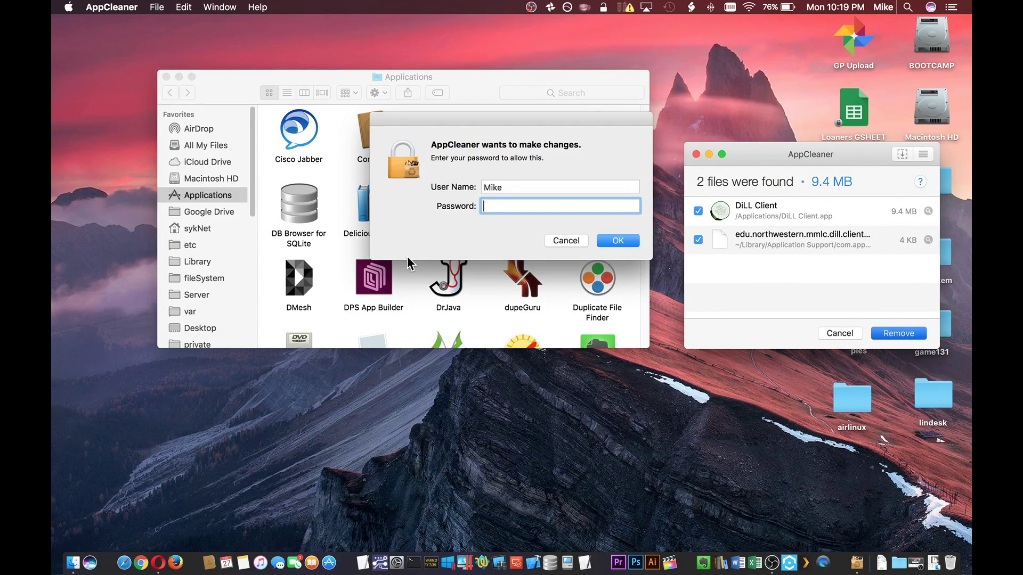
pyautogui.write('****')
pyautogui.click(618, 242)
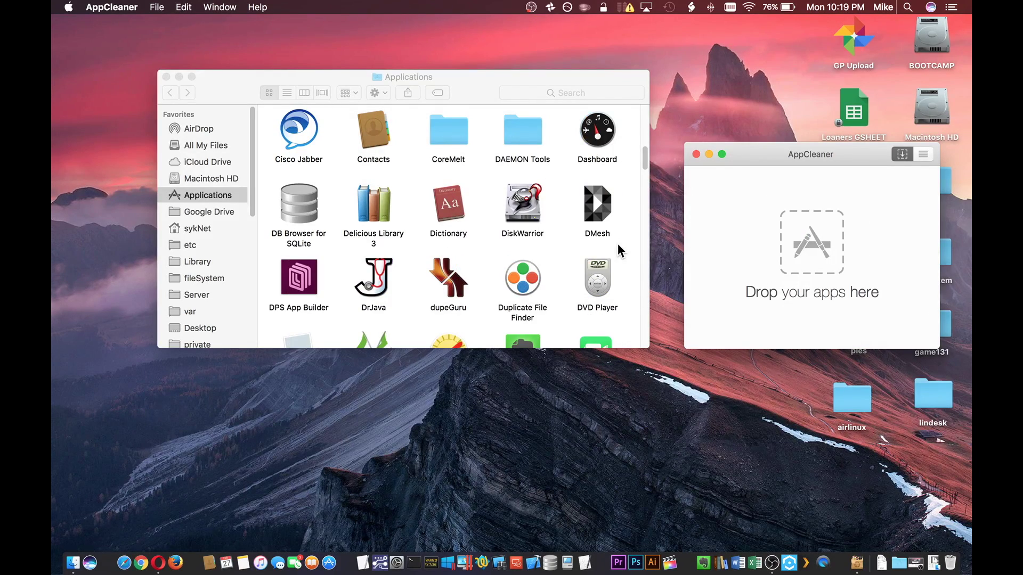
# - Empty the Trash from its Dock menu and confirm the permanent erase
pyautogui.click(950, 561)
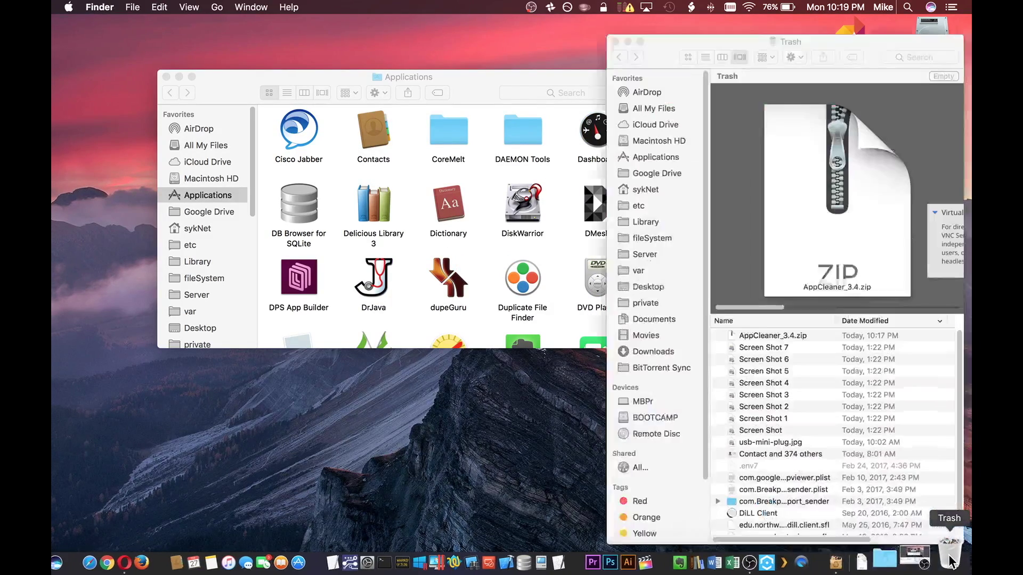
pyautogui.rightClick(950, 561)
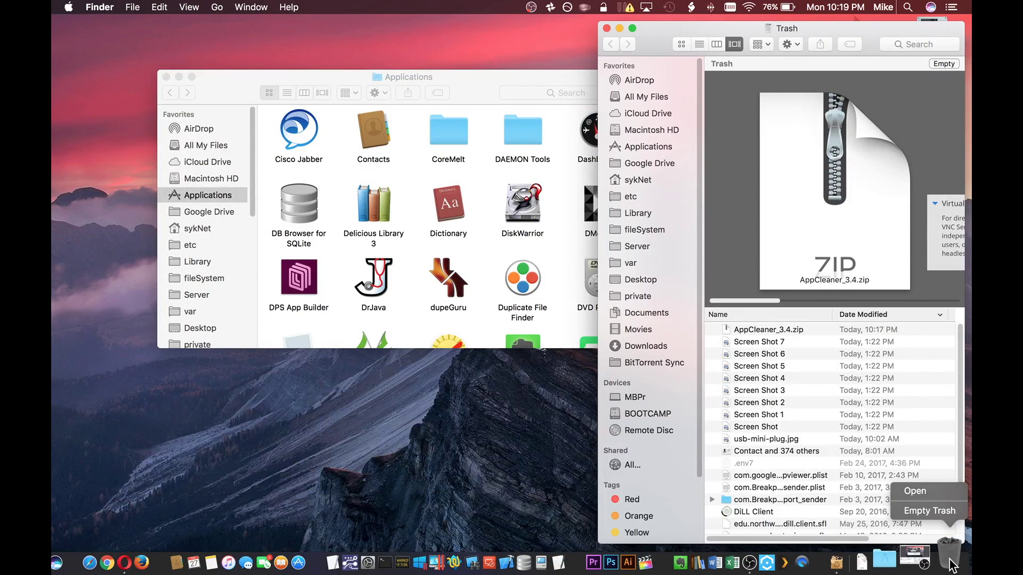
pyautogui.click(930, 511)
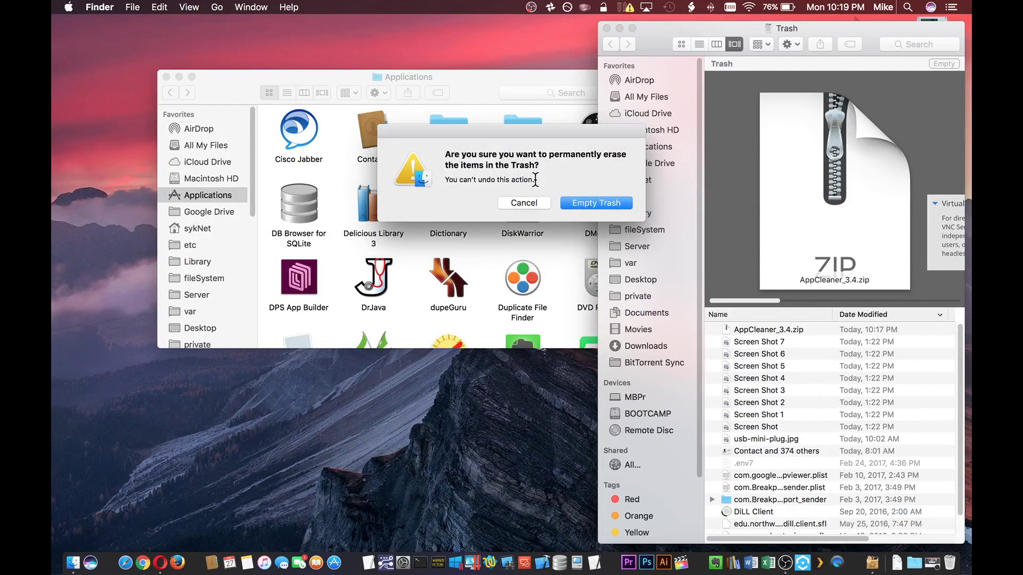
pyautogui.click(580, 199)
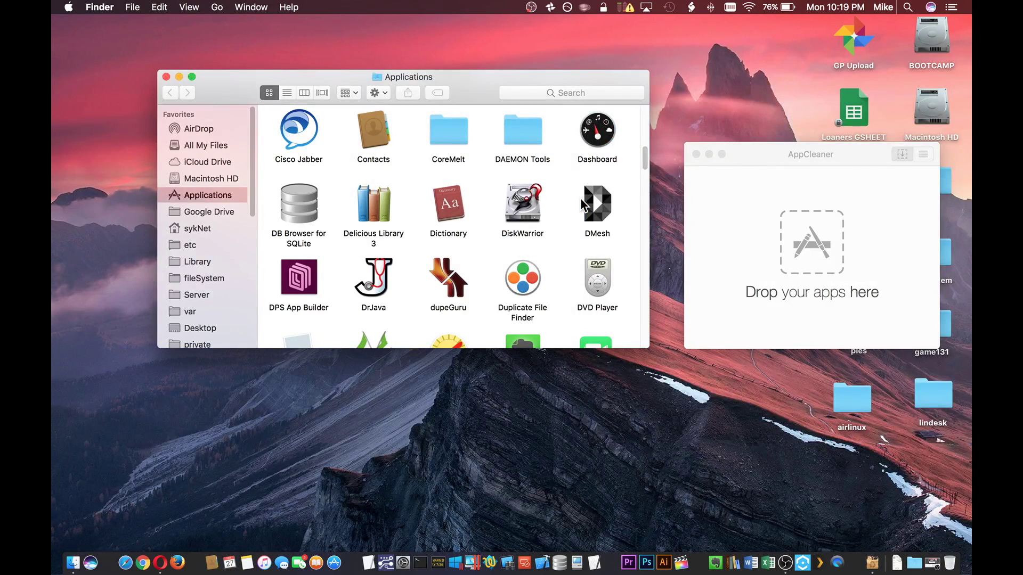